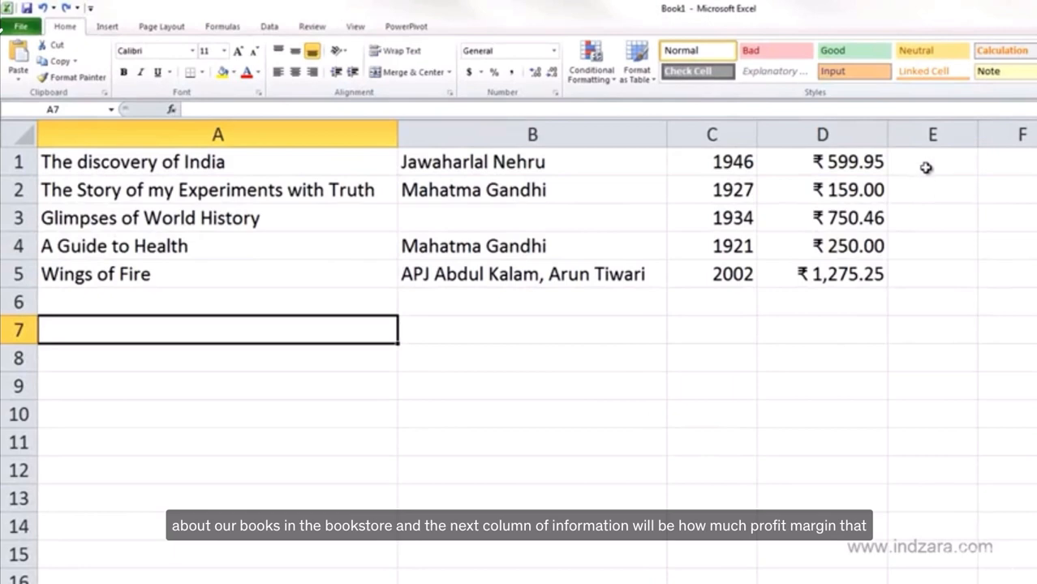
Enter 30% in cell E1 as the profit margin for the first book
left_click(924, 166)
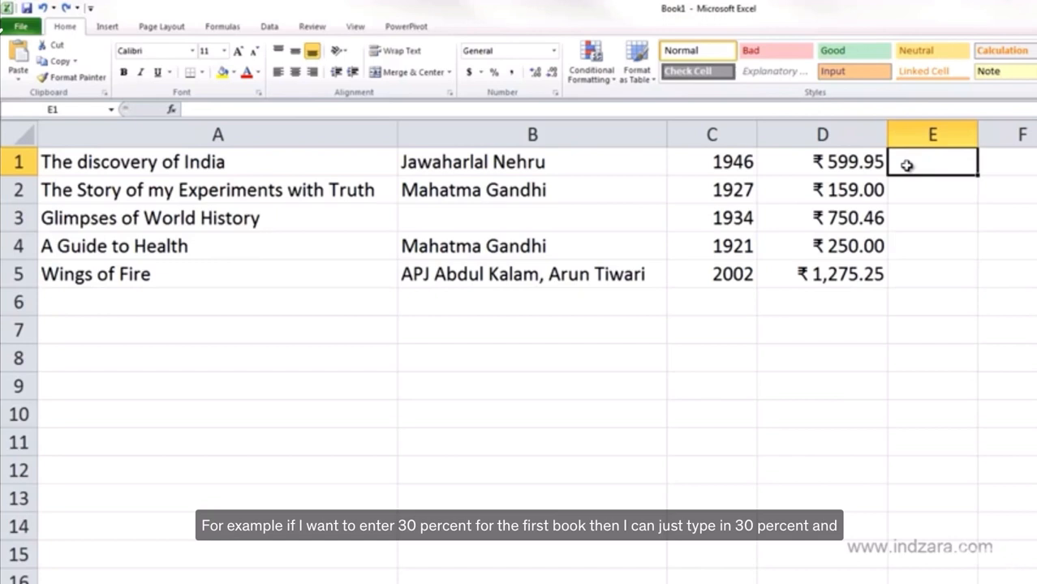
type("30")
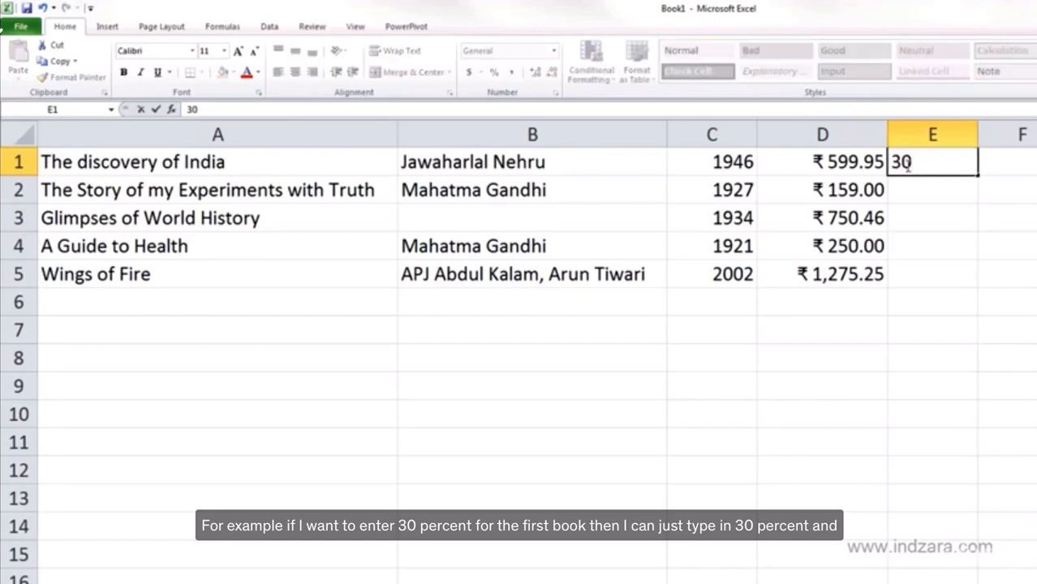
type("%")
key("Return")
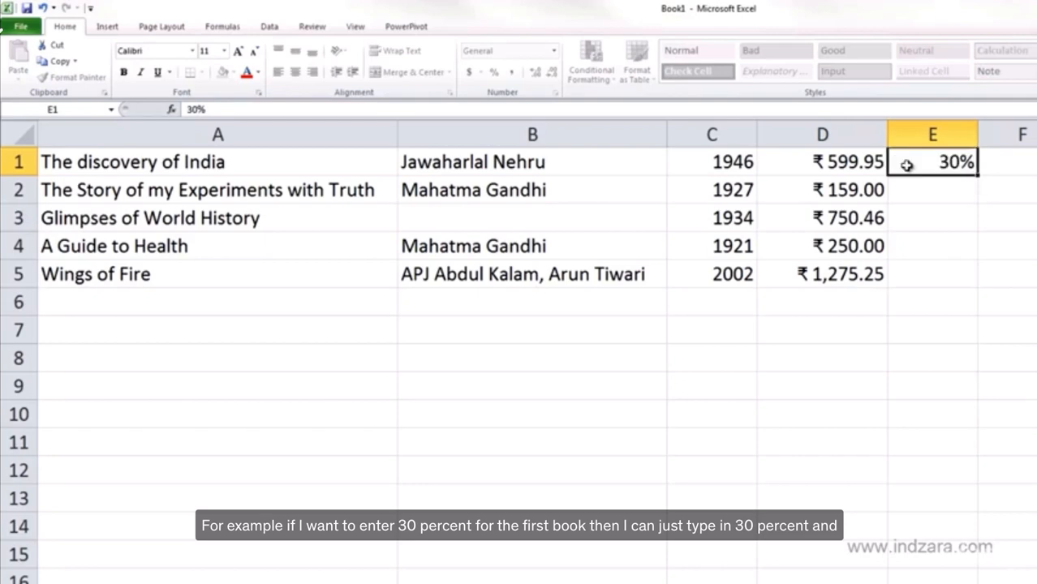
left_click(906, 165)
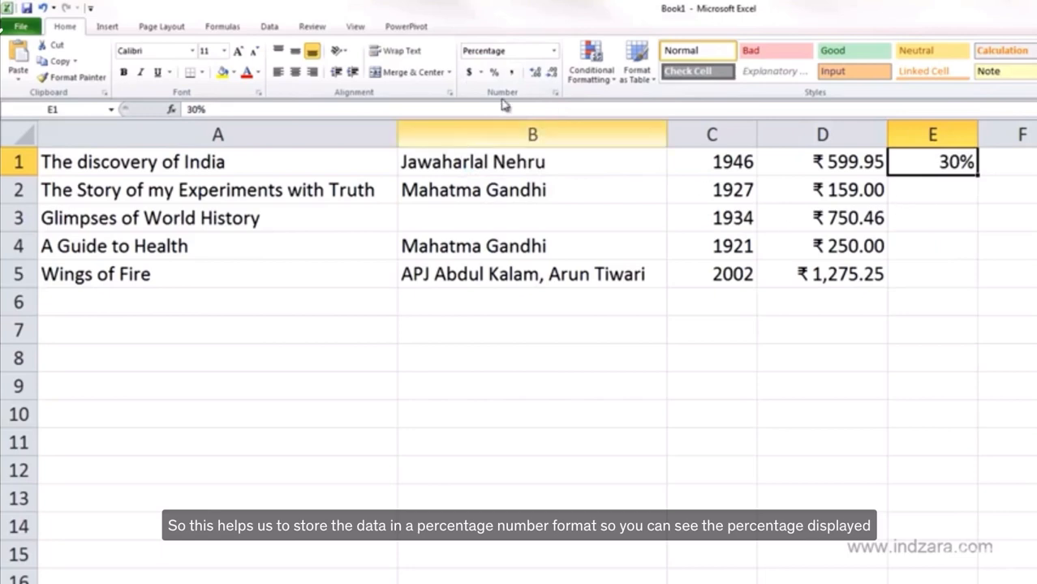
Enter 0.3 in cell E2 and apply the Percentage number format to it
left_click(965, 184)
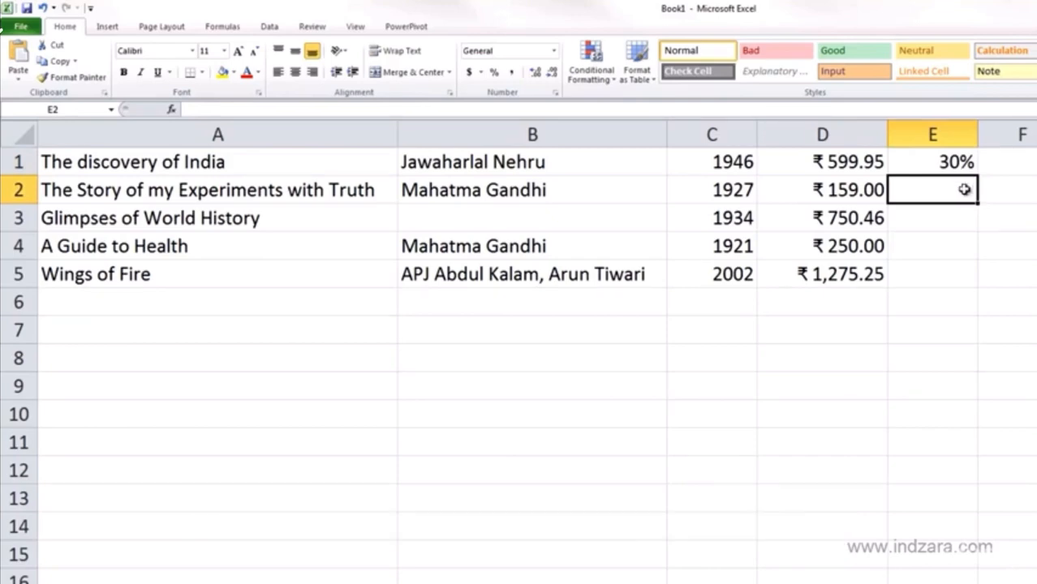
type("0.")
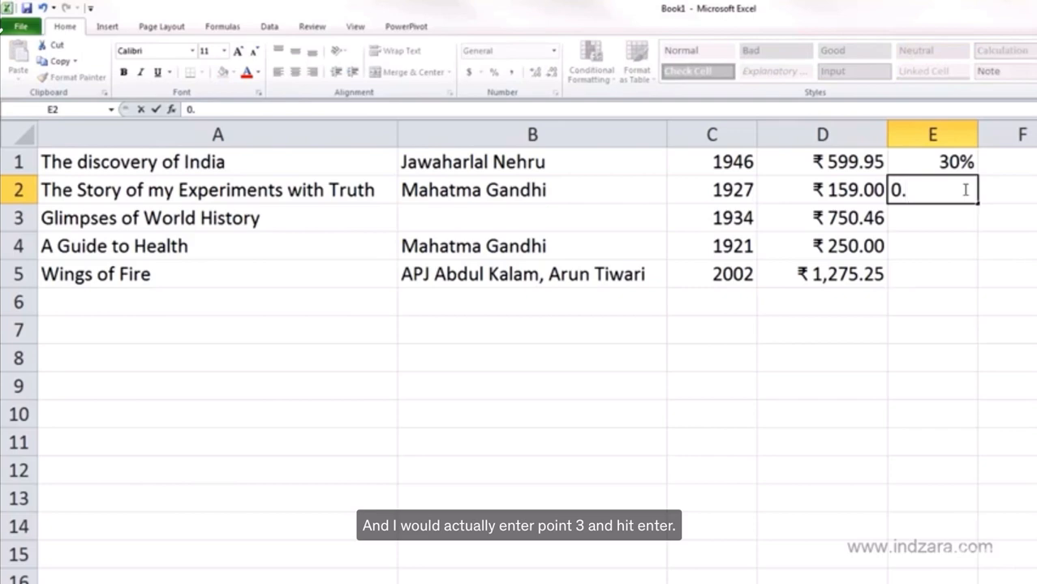
type("3")
key("Return")
left_click(963, 189)
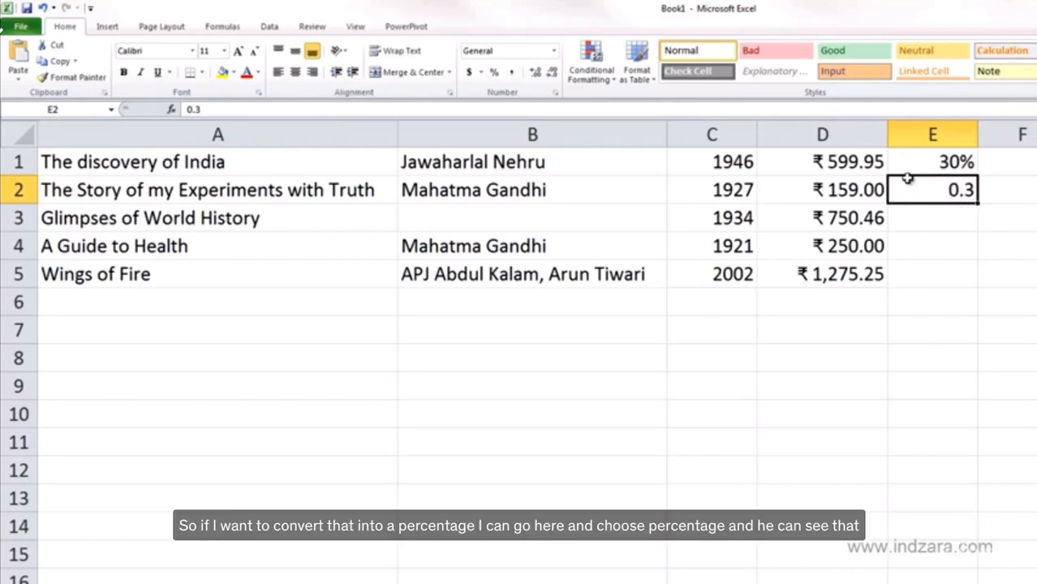
left_click(555, 52)
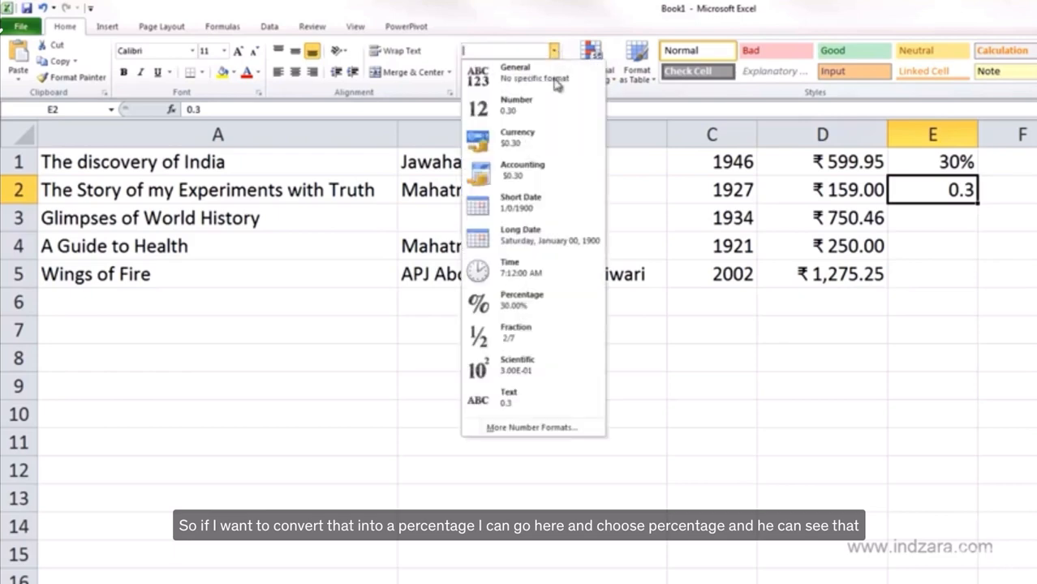
left_click(545, 308)
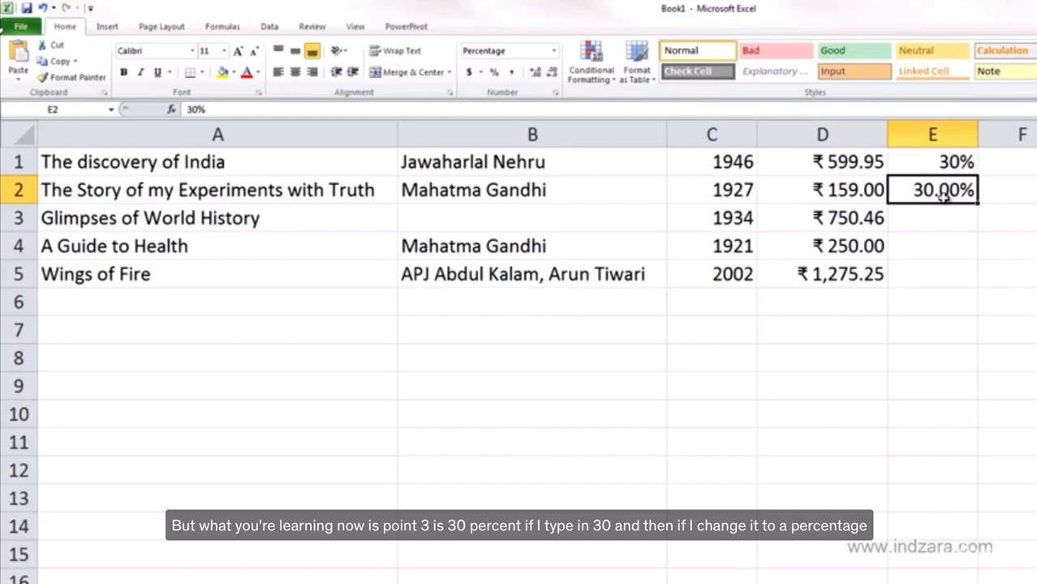
Enter 30 as a plain number in cell E3 and check its Percentage format preview without applying it
left_click(949, 216)
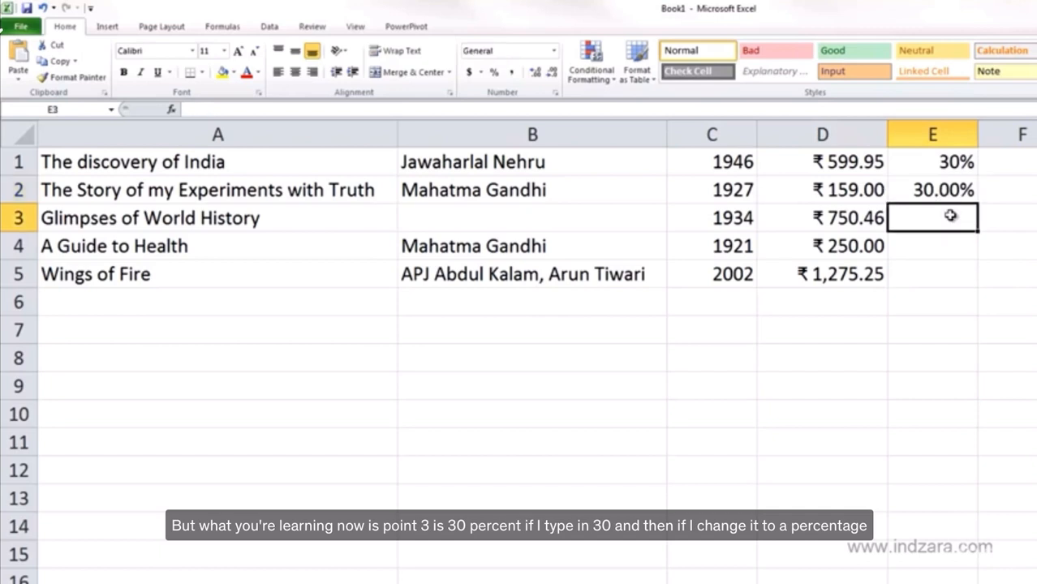
type("30")
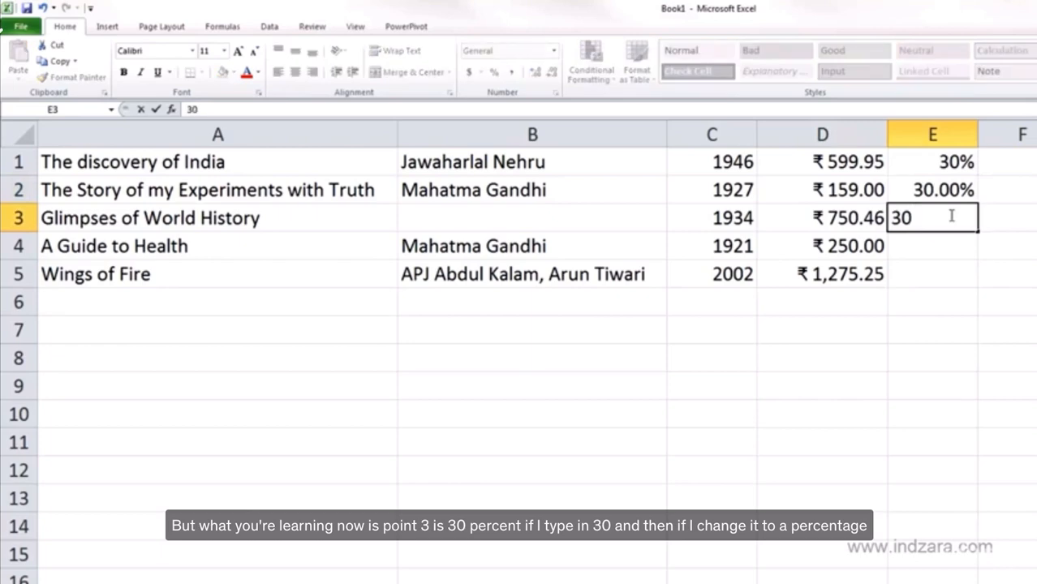
key("Return")
left_click(951, 217)
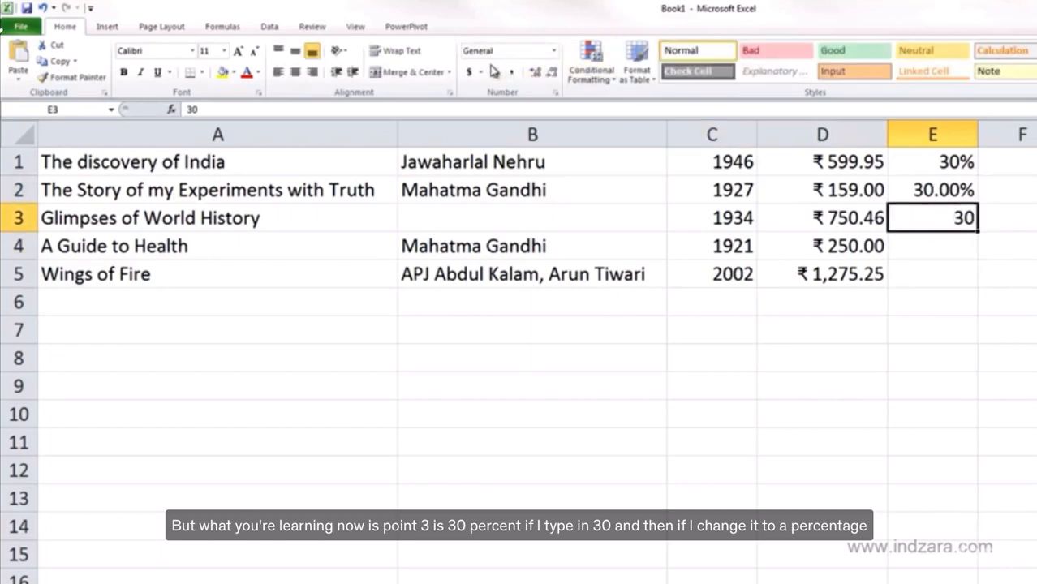
left_click(554, 50)
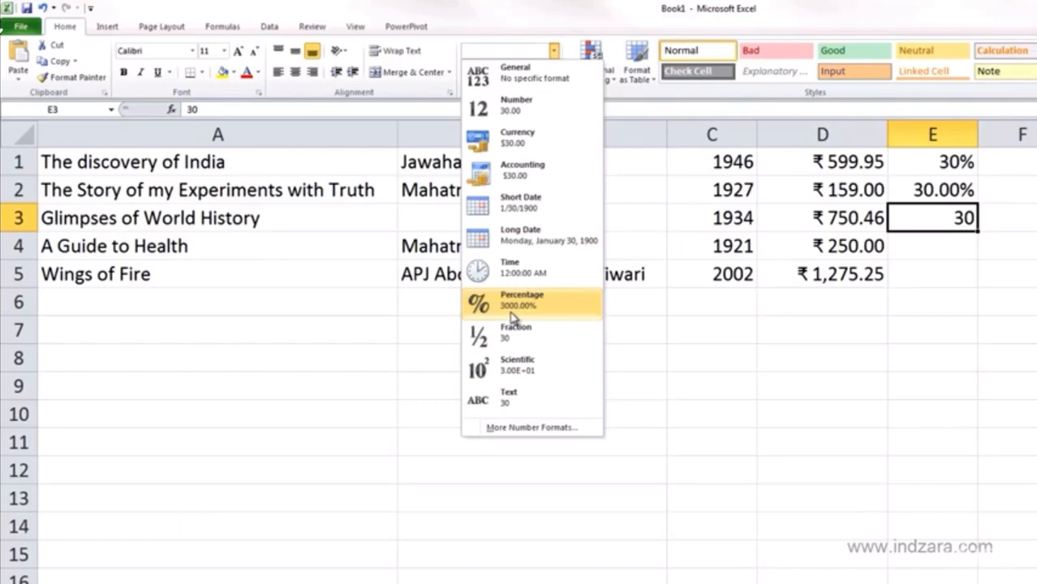
left_click(976, 224)
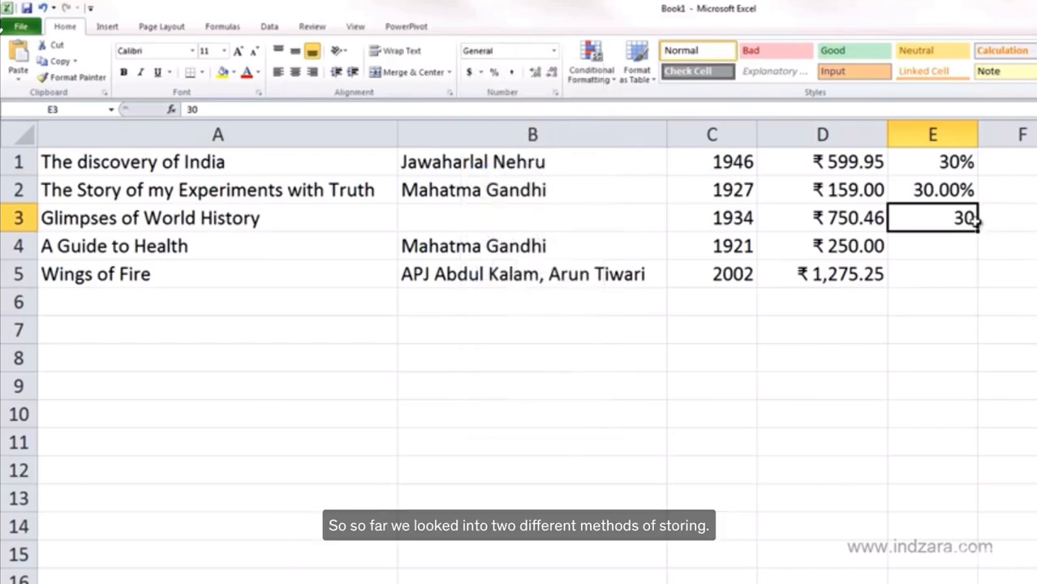
Compare the number formats of cells E1 and E2, choosing Percentage for E2 again
left_click(961, 163)
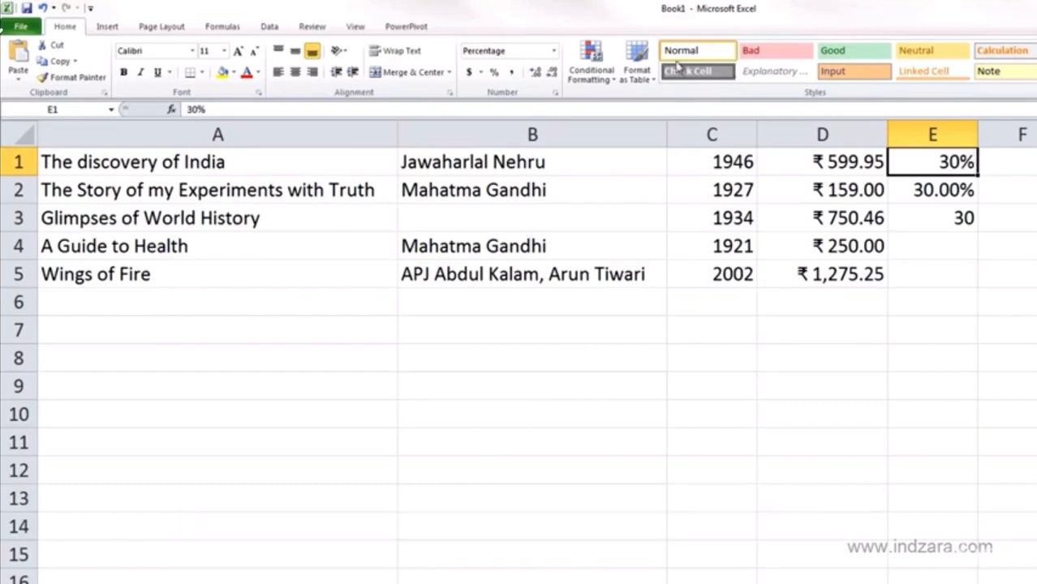
left_click(968, 190)
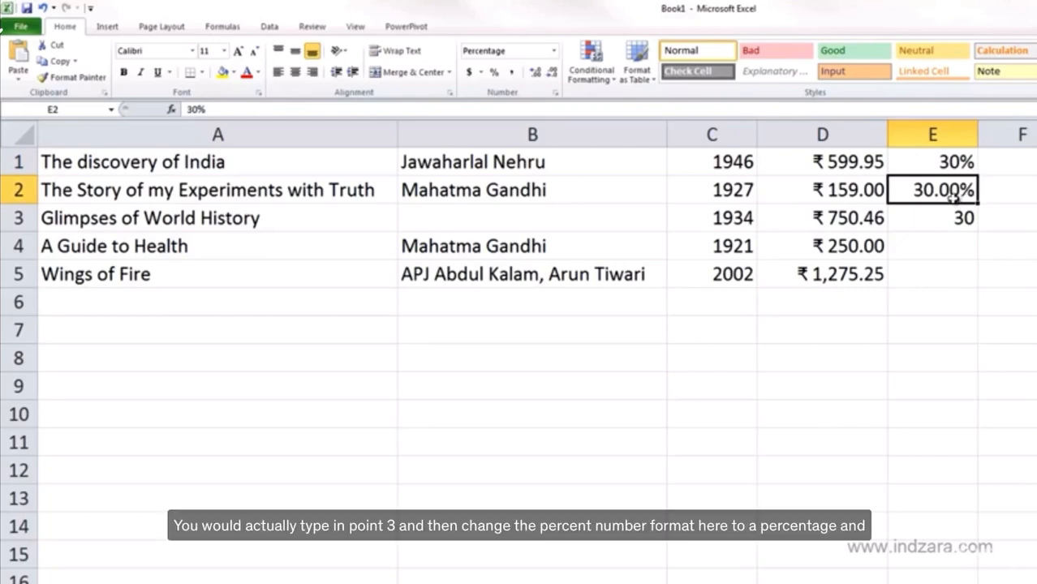
left_click(552, 52)
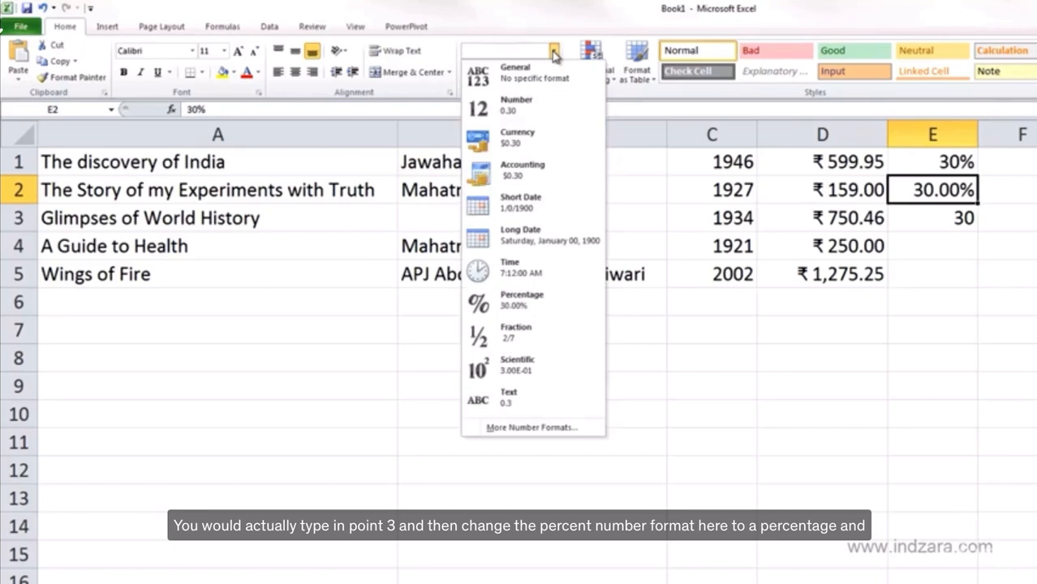
left_click(540, 307)
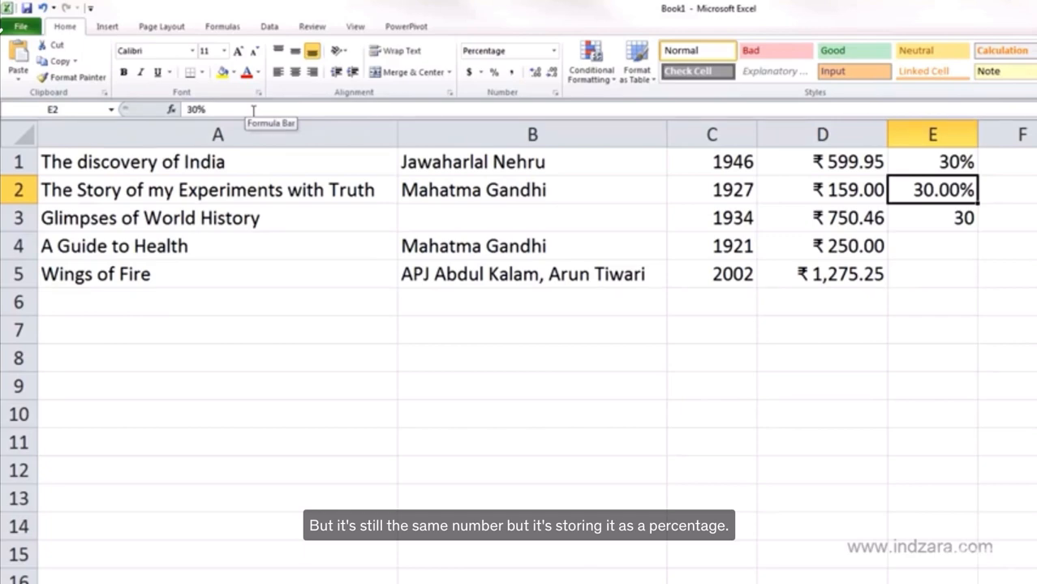
Clear cell E3, apply the Percentage number format to it, and enter 30 as its margin
left_click(924, 219)
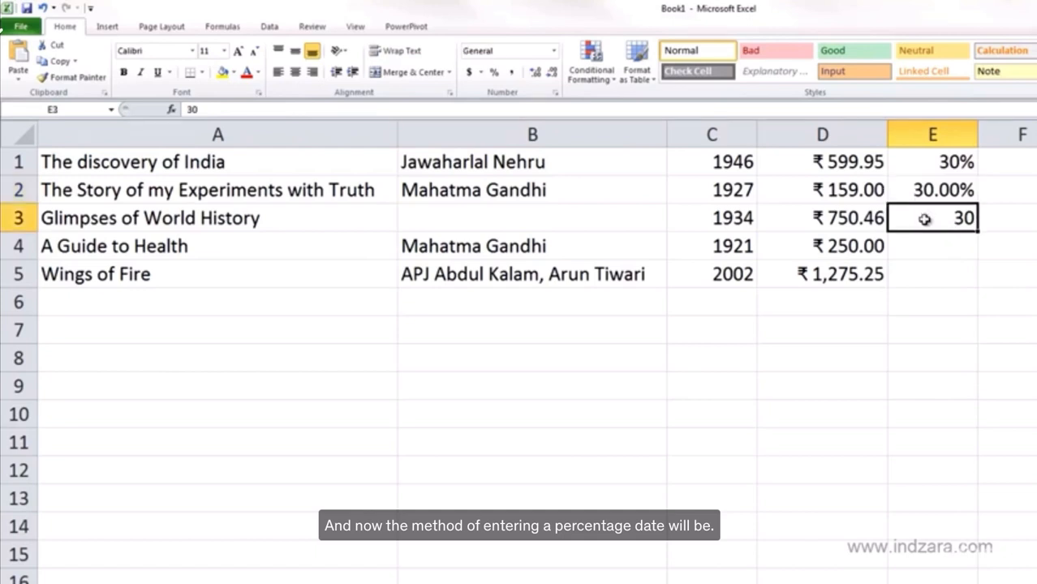
key("Delete")
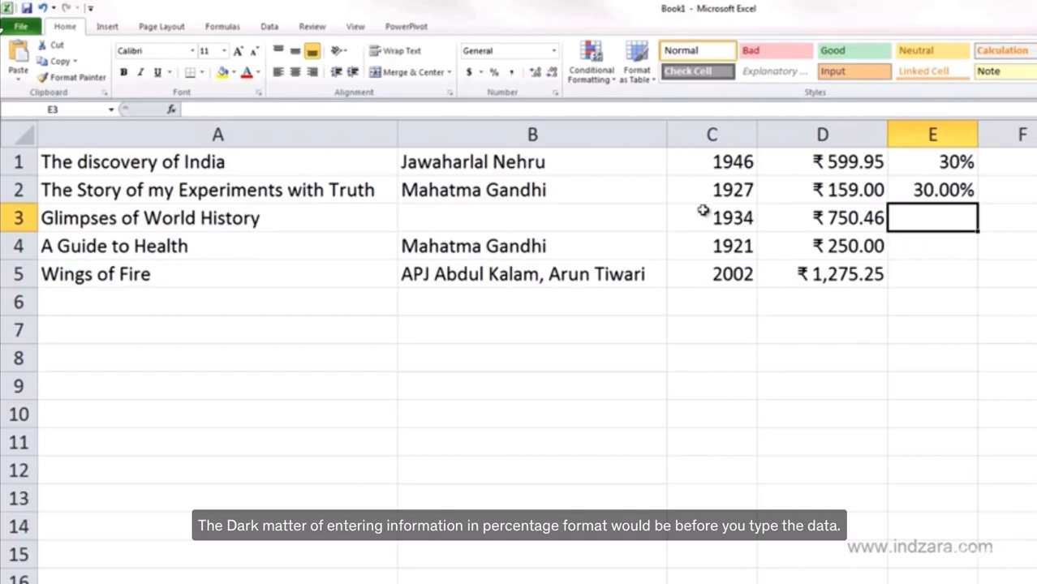
left_click(554, 51)
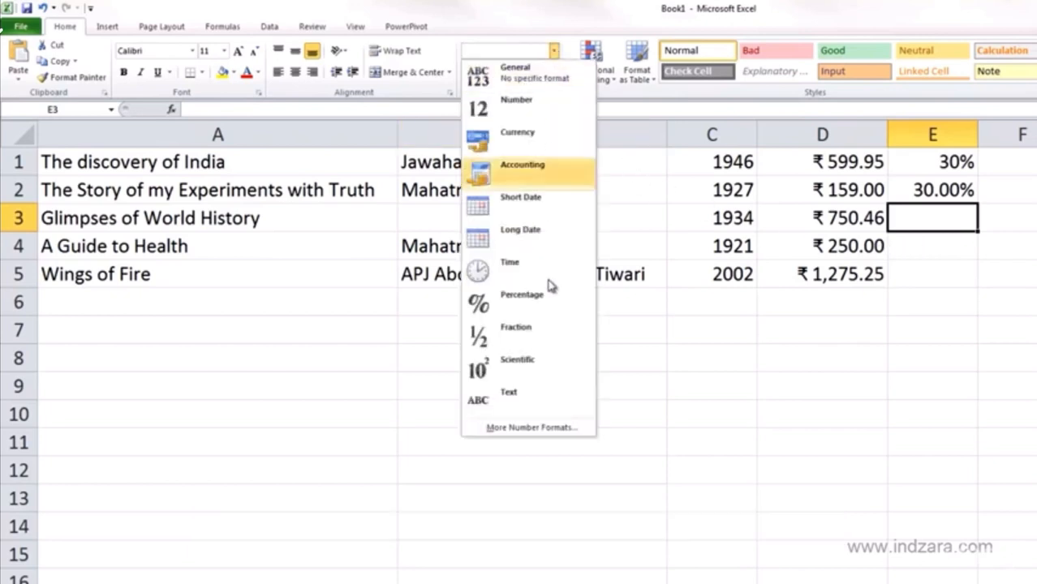
left_click(547, 298)
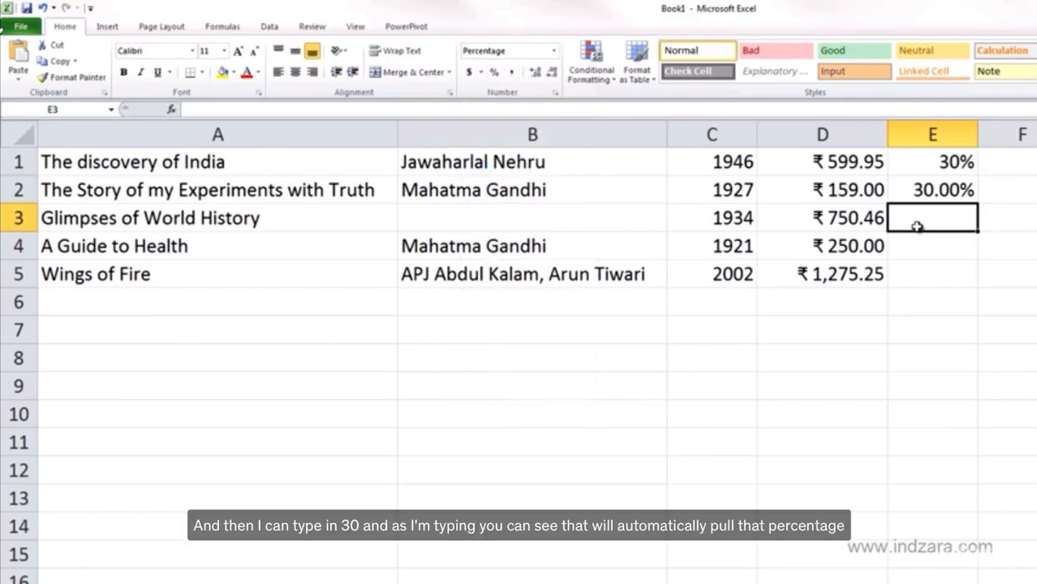
type("30")
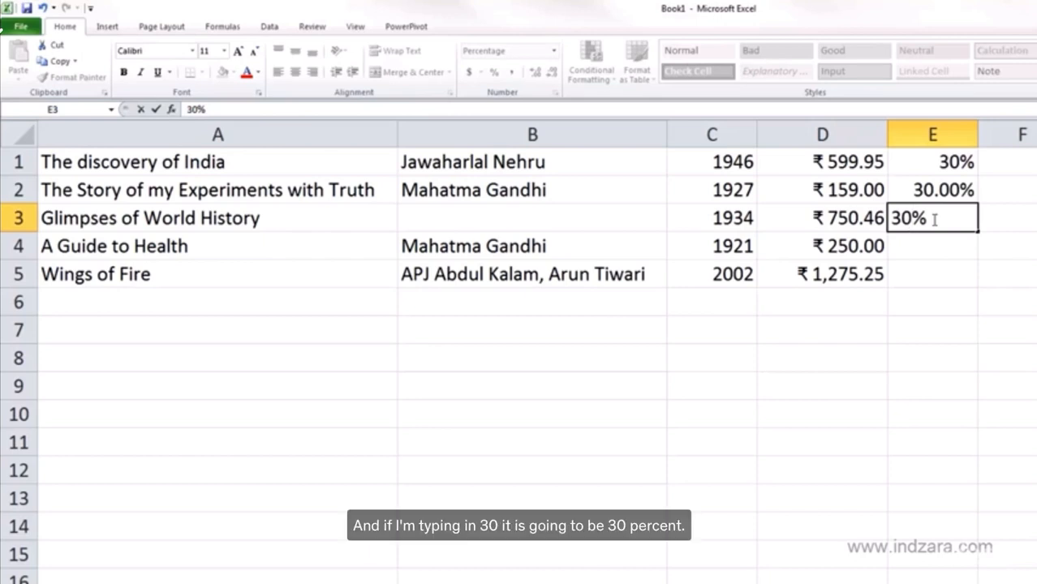
key("Return")
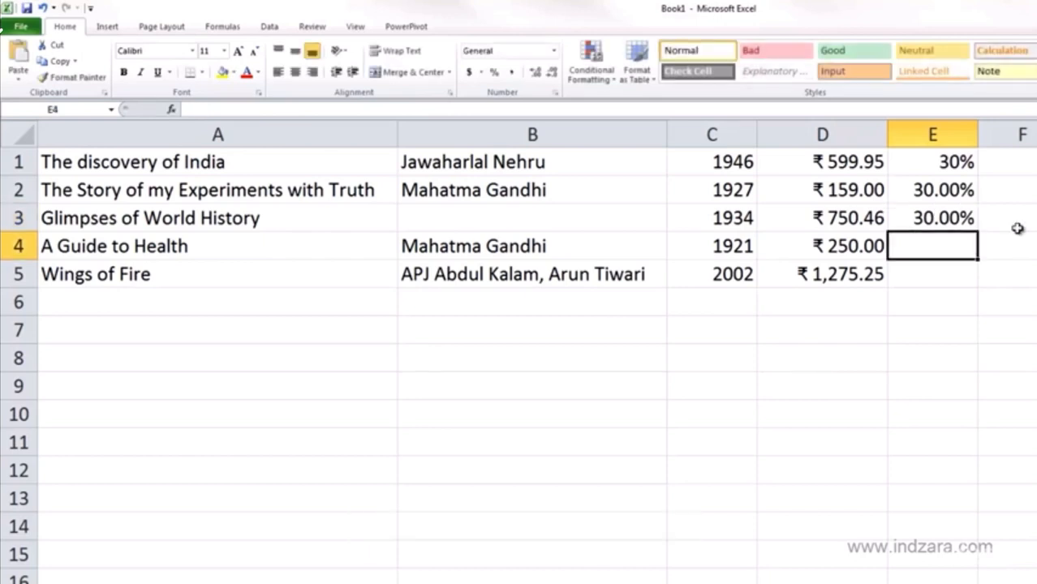
Replace the margin in cell E3 with 20%, and overwrite that with 25%
left_click(935, 161)
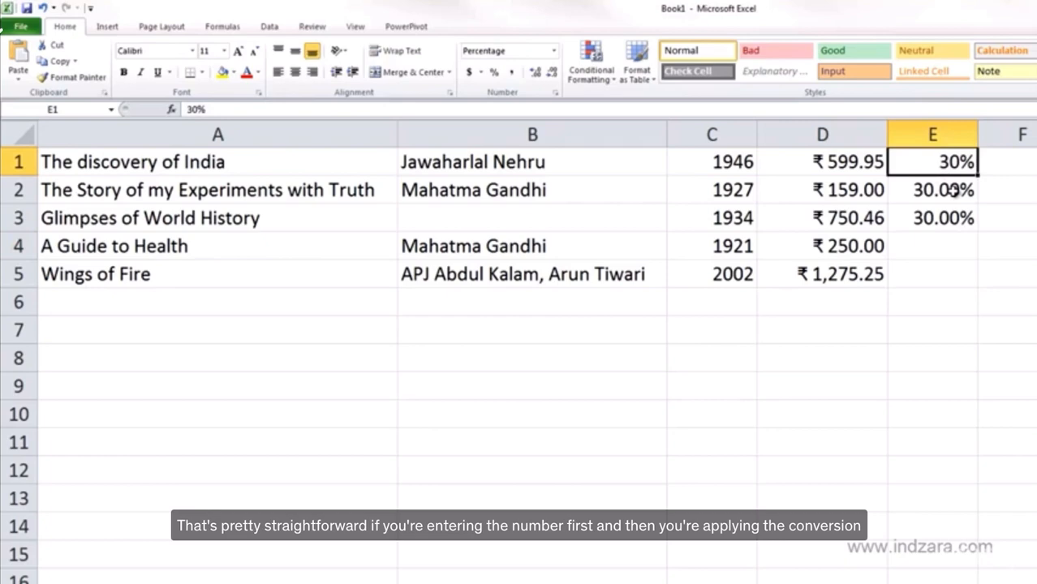
left_click(955, 189)
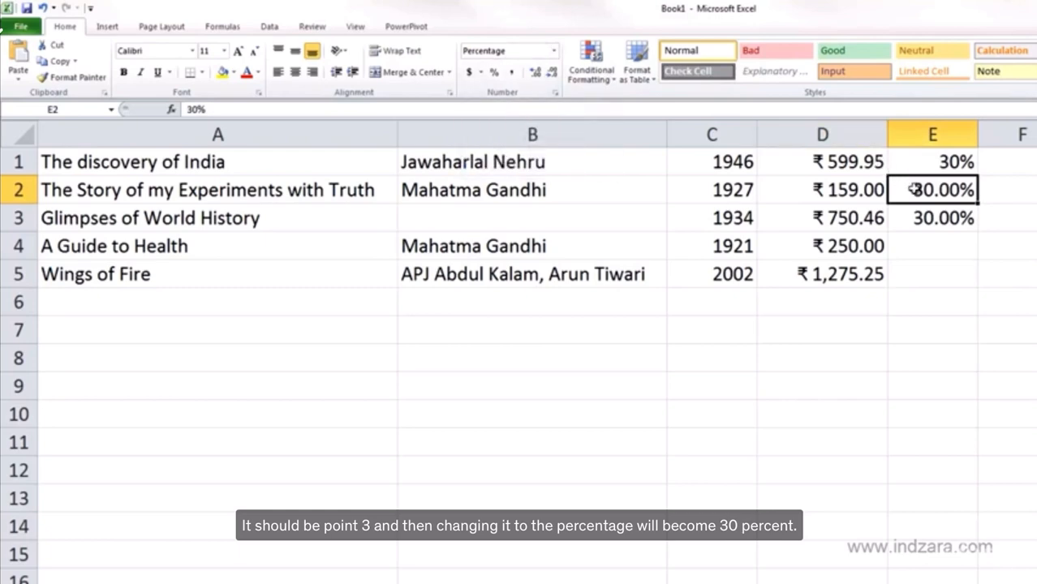
left_click(929, 220)
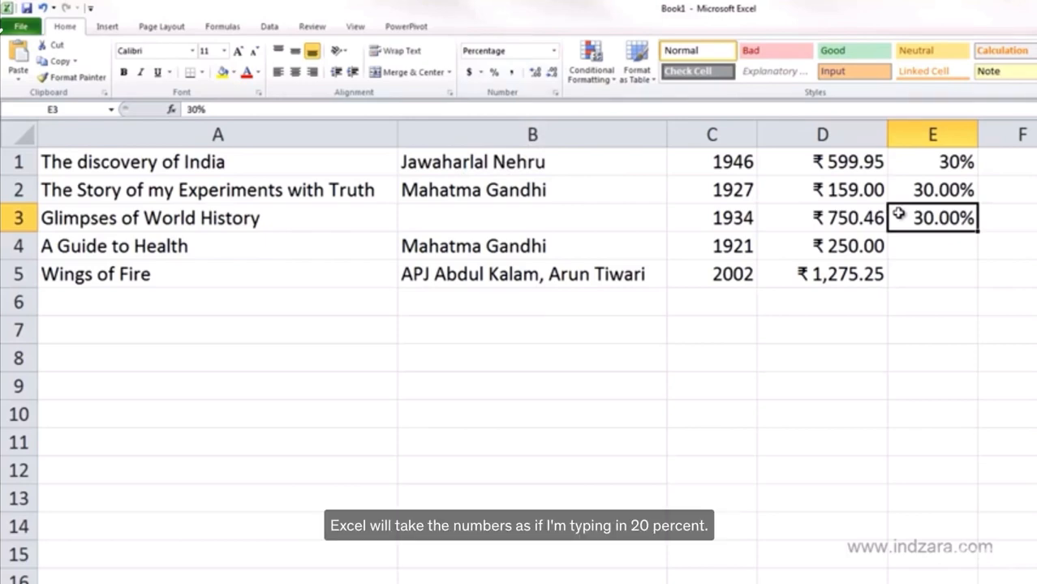
type("20")
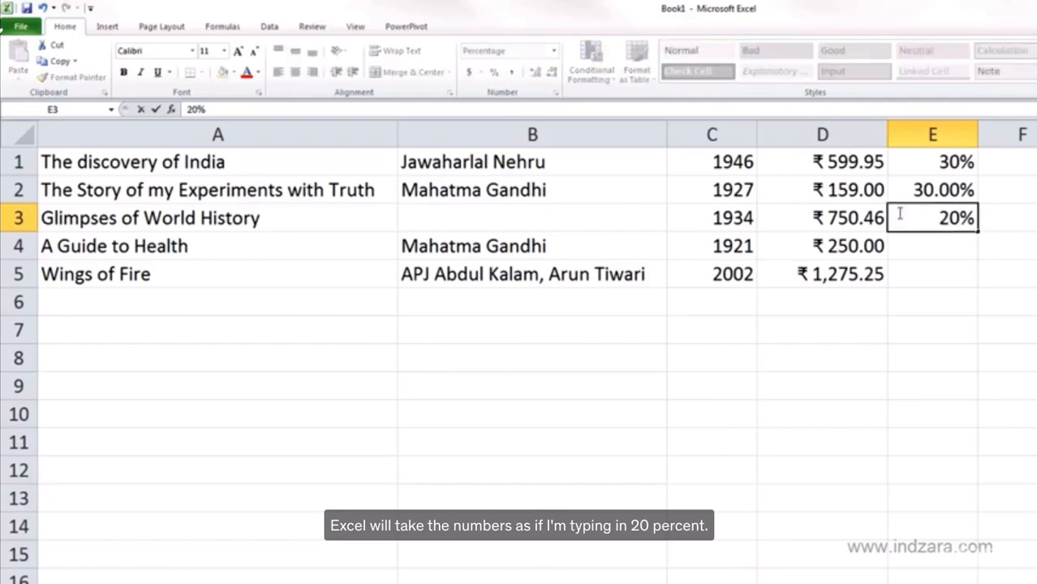
key("ctrl+Return")
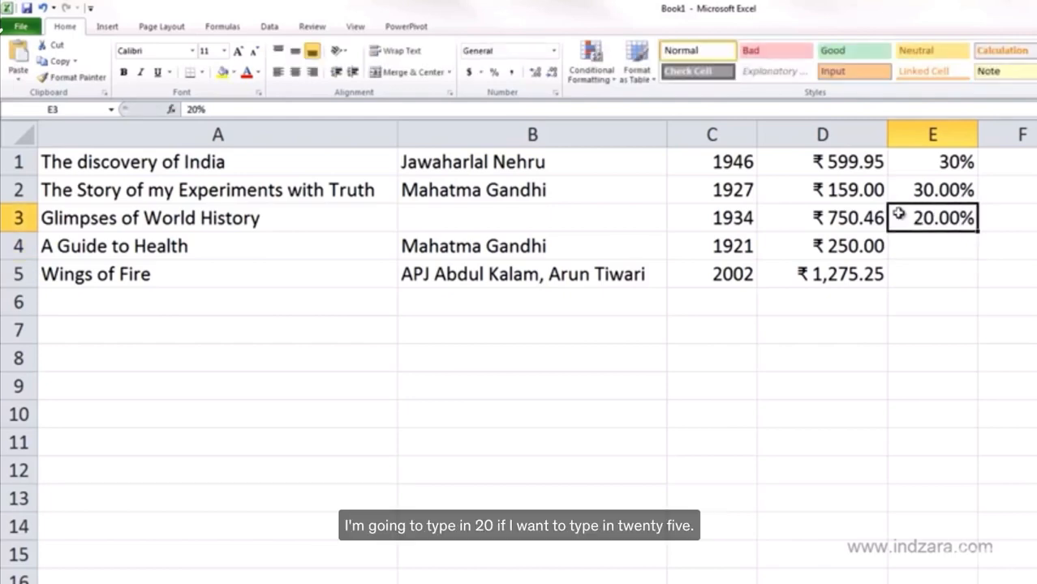
type("25")
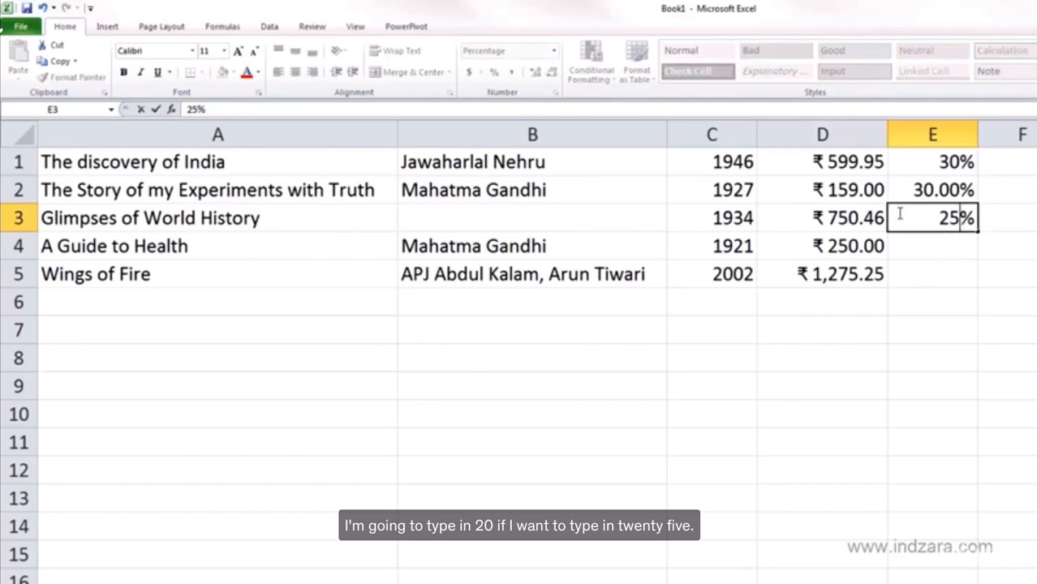
key("ctrl+Return")
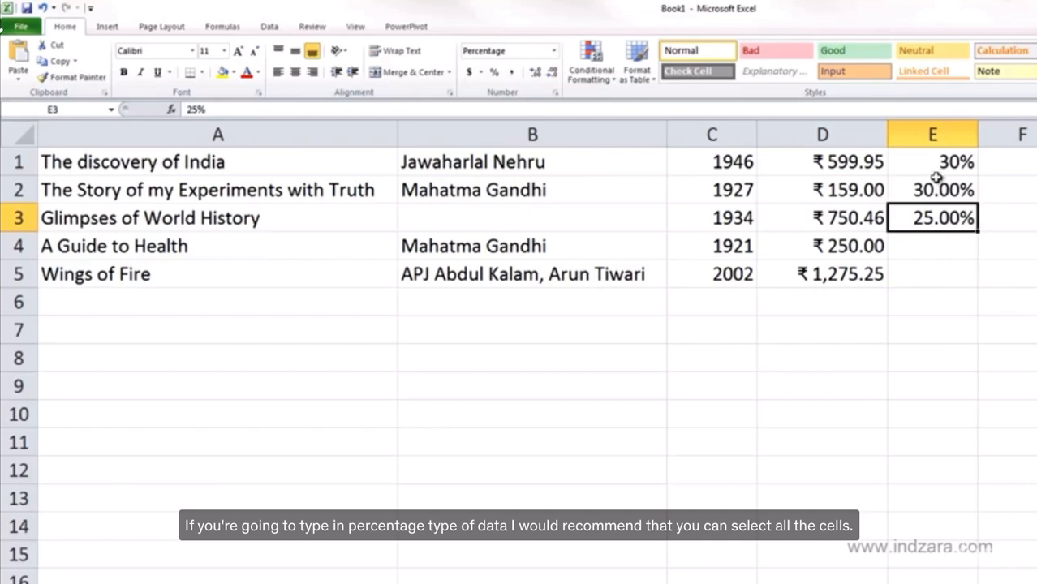
Apply the Percentage number format to the whole margin range E1:E5
left_click_drag(937, 163, 928, 274)
left_click(553, 50)
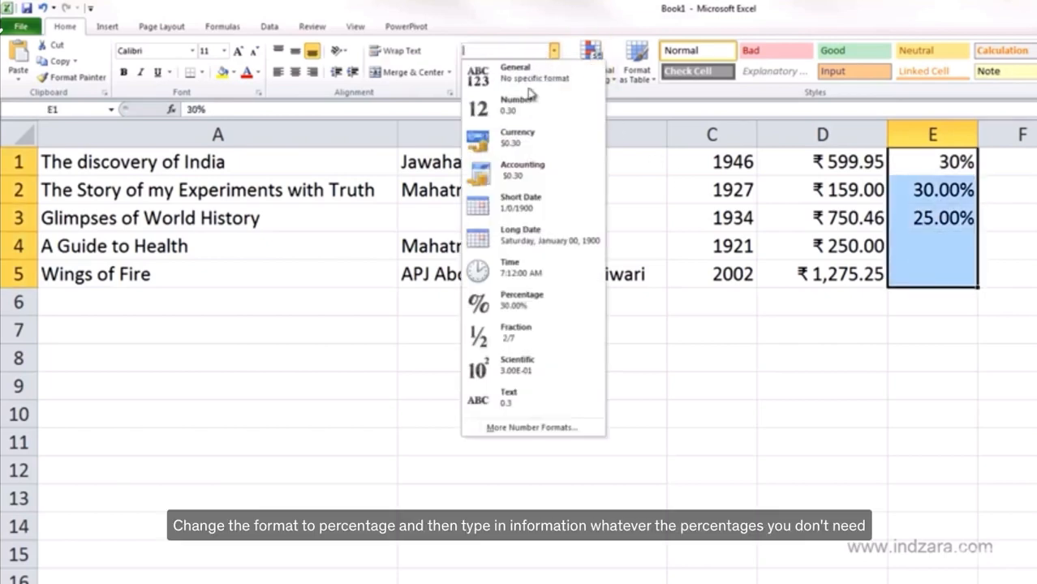
left_click(600, 296)
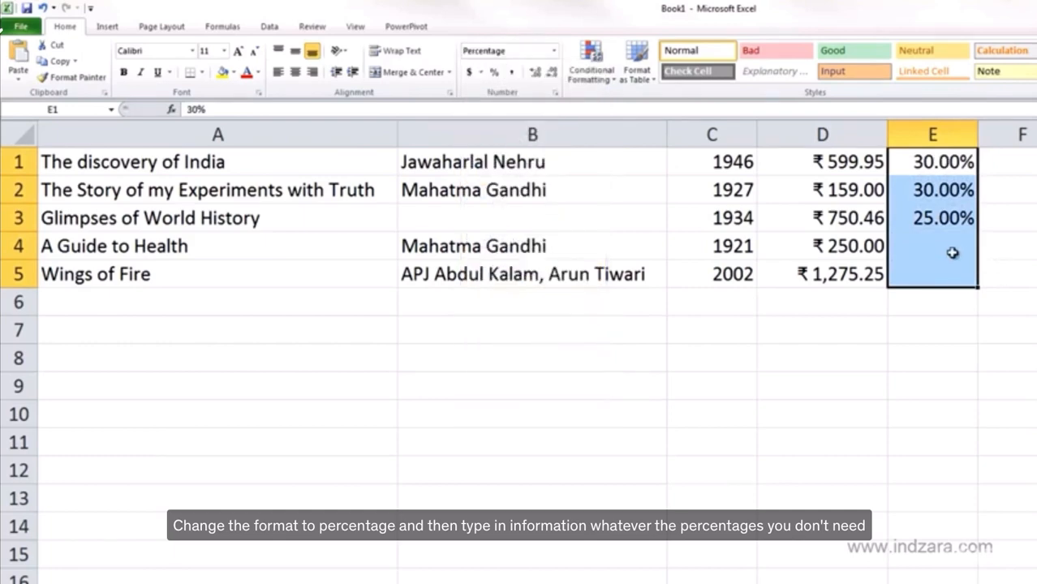
Enter 24 as the profit margin for A Guide to Health in cell E4
left_click(945, 251)
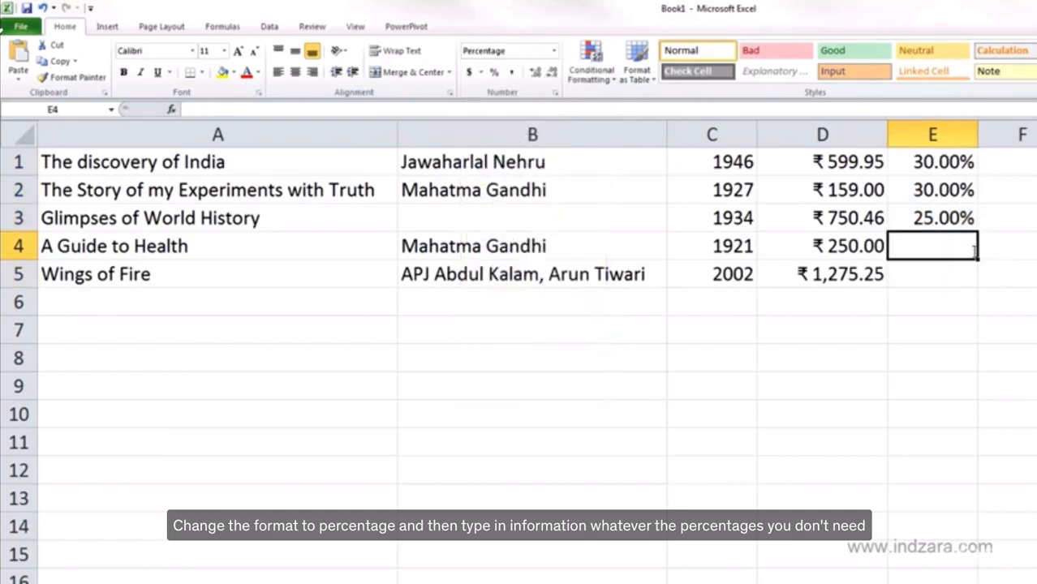
type("24")
key("Return")
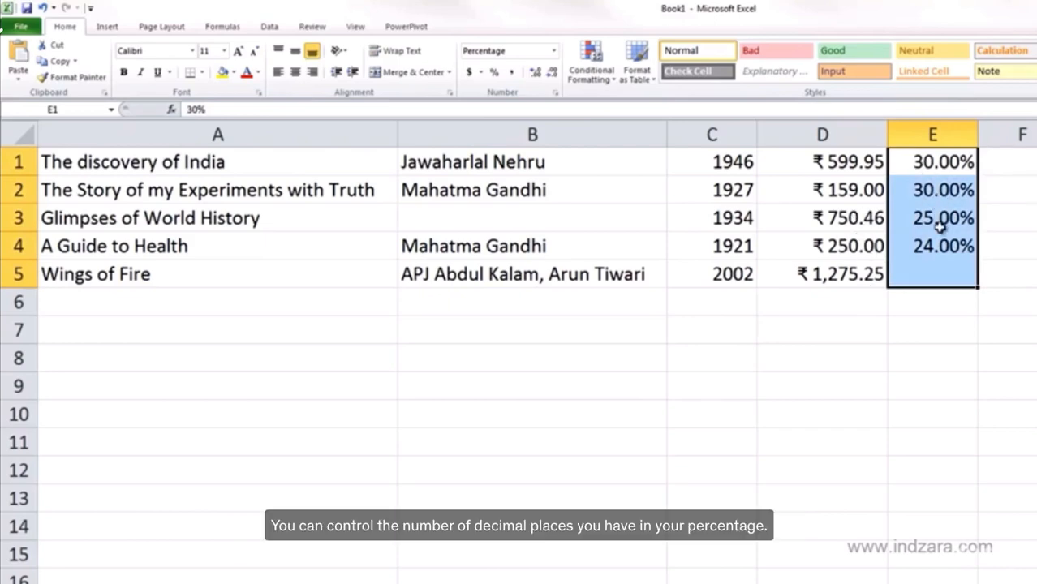
Check the decimal places setting in Format Cells for E1:E5, and reduce the percentages to one decimal place
key("ctrl+1")
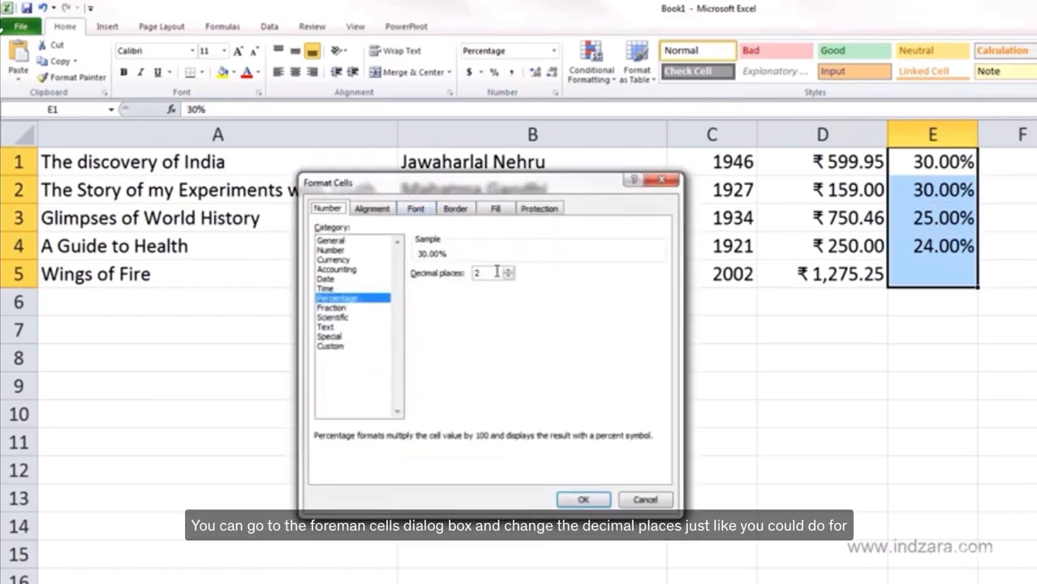
left_click(645, 500)
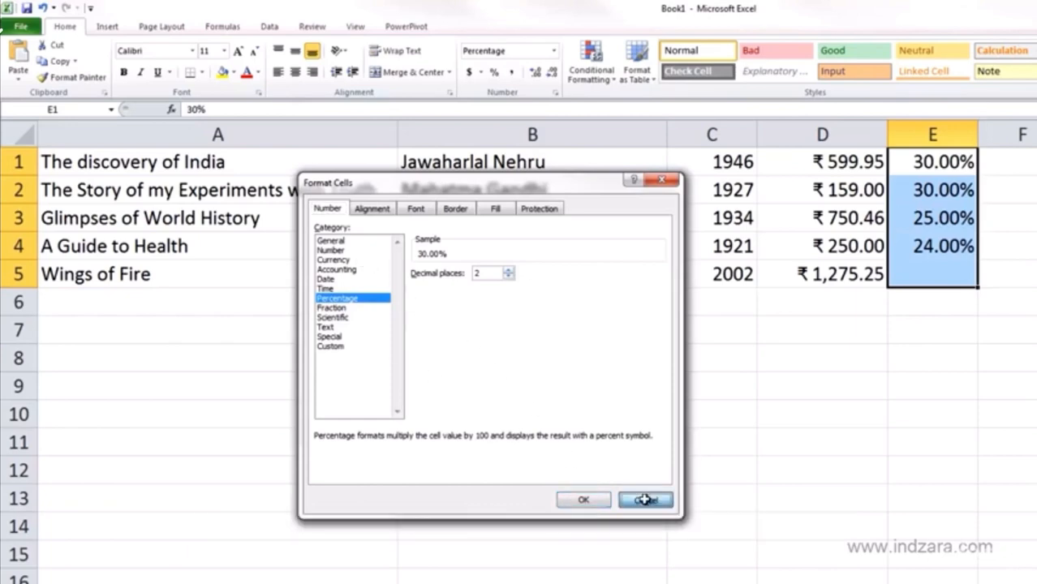
left_click(551, 75)
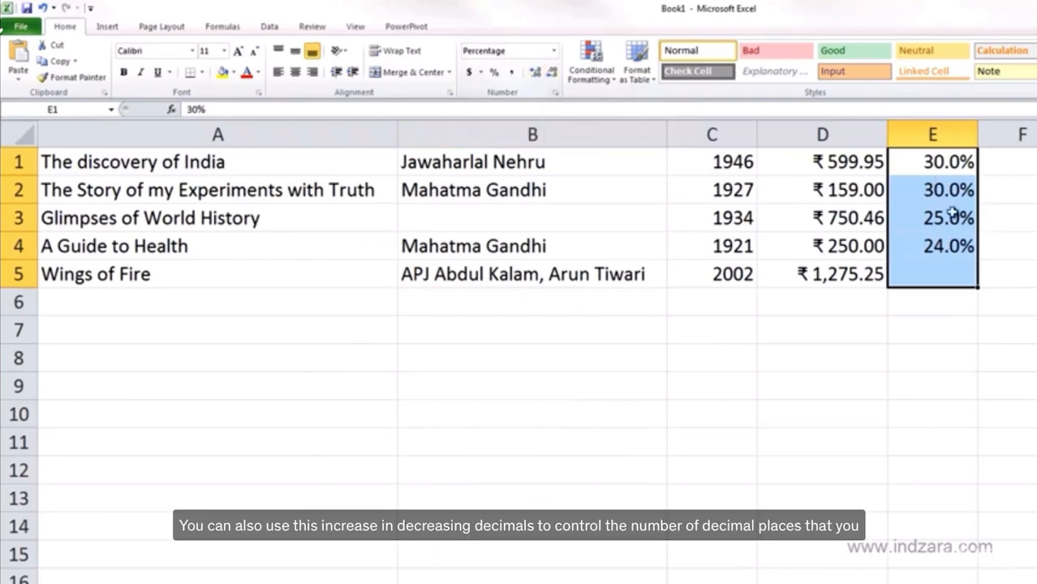